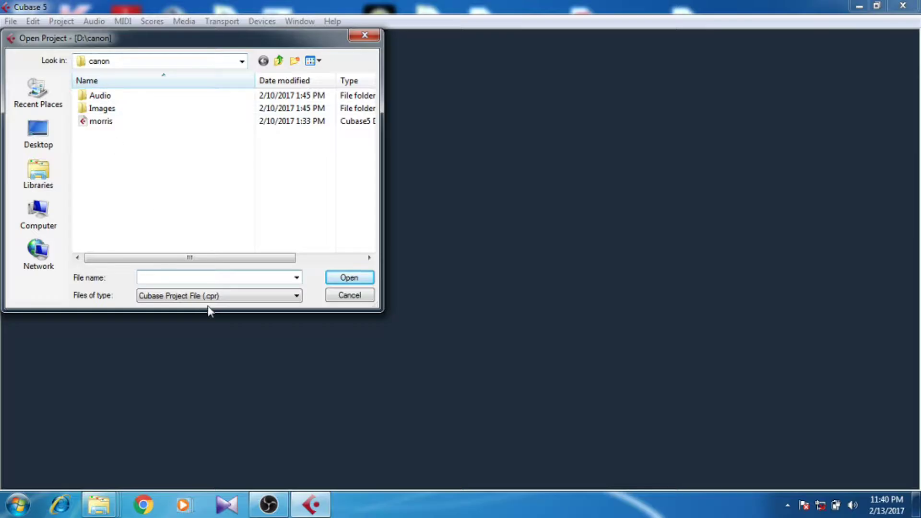
- Dismiss the Open Project dialog and open the General page of the Preferences
left_click(331, 295)
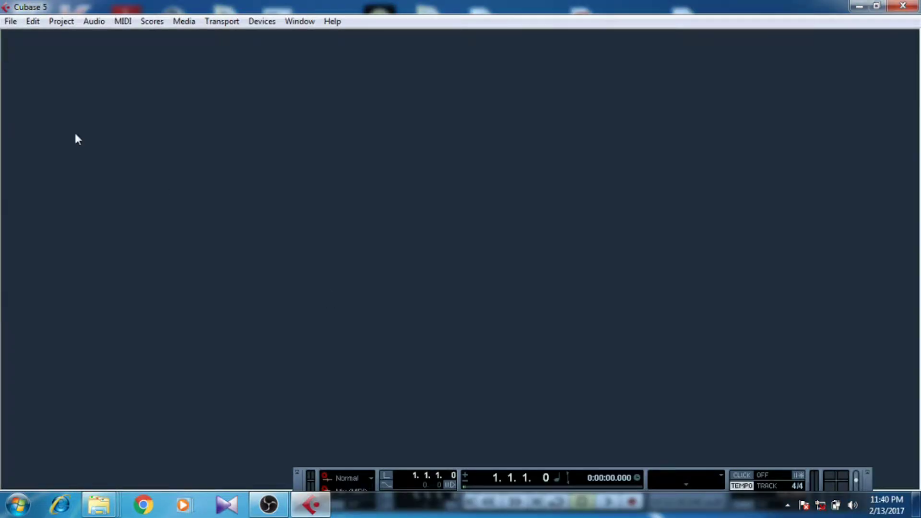
left_click(8, 22)
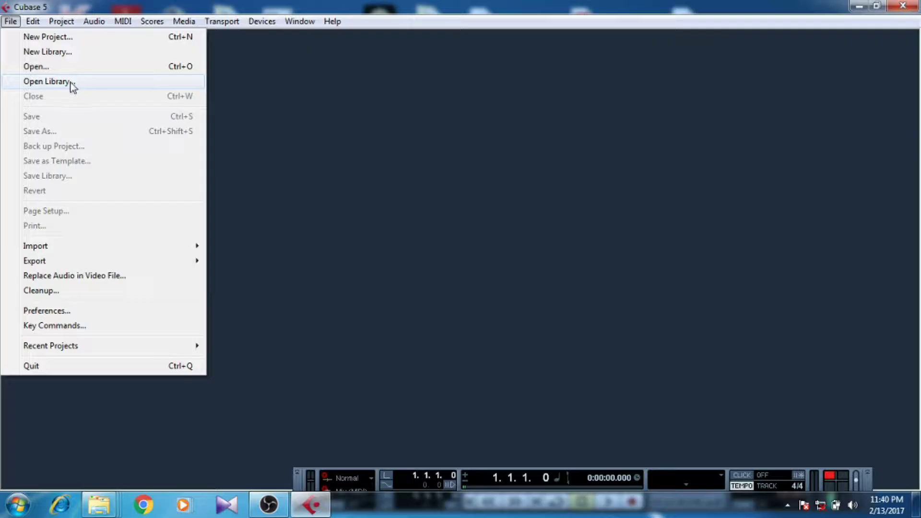
left_click(57, 312)
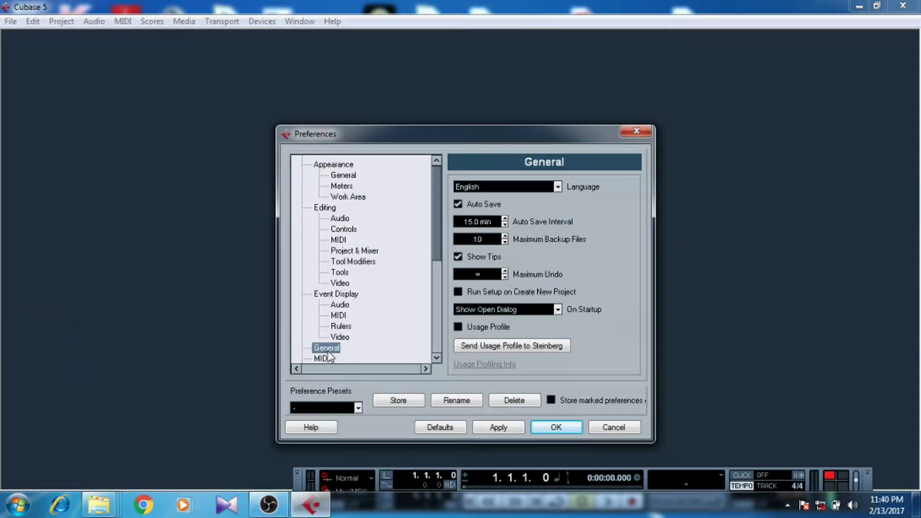
mouse_move(440, 222)
left_mouse_down()
mouse_move(434, 252)
mouse_move(435, 230)
left_mouse_up()
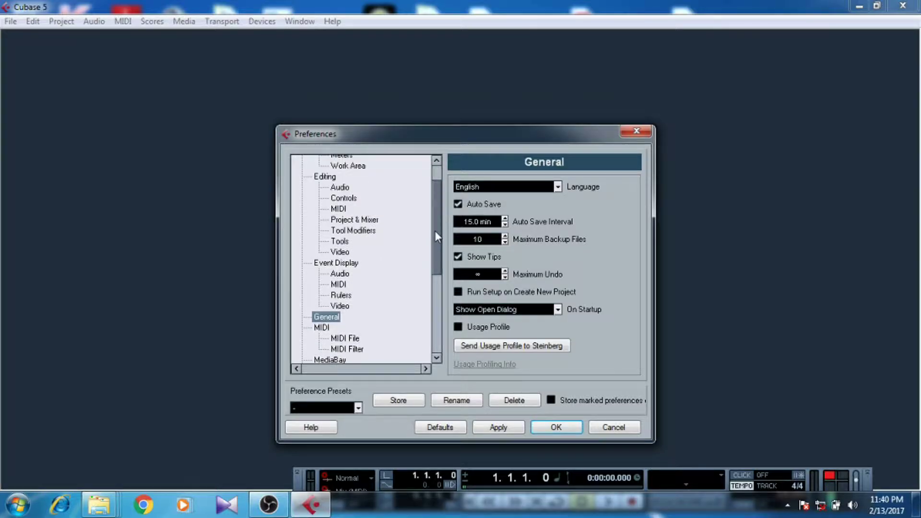
left_click(339, 304)
left_click(340, 293)
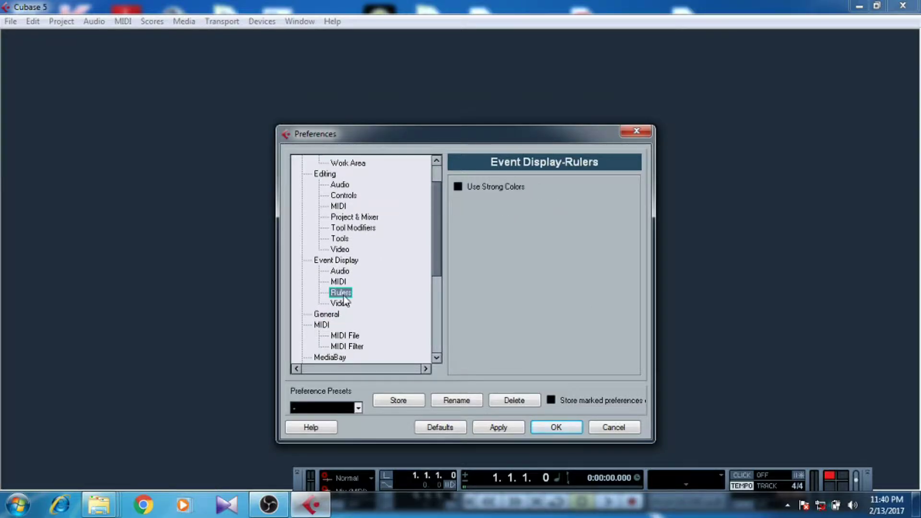
left_click(326, 314)
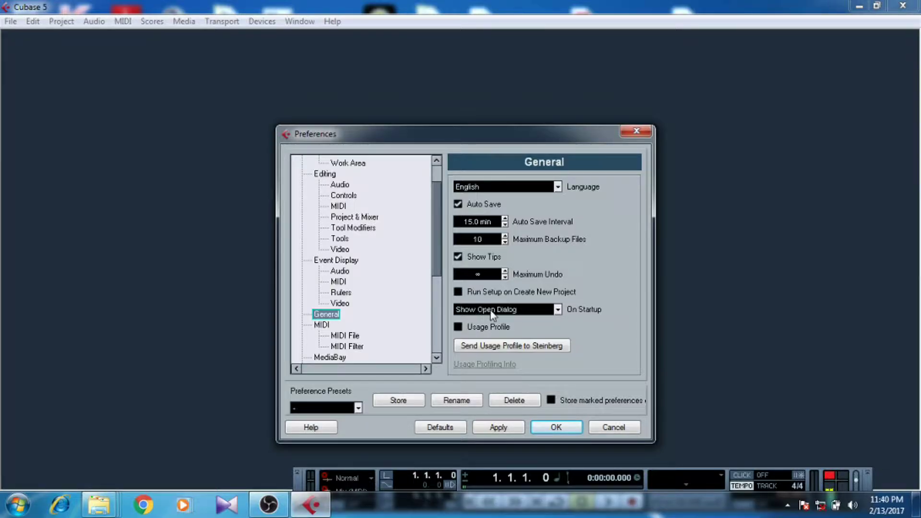
- Try the On Startup options Do Nothing and Open Last Project in the General preferences
left_click(509, 312)
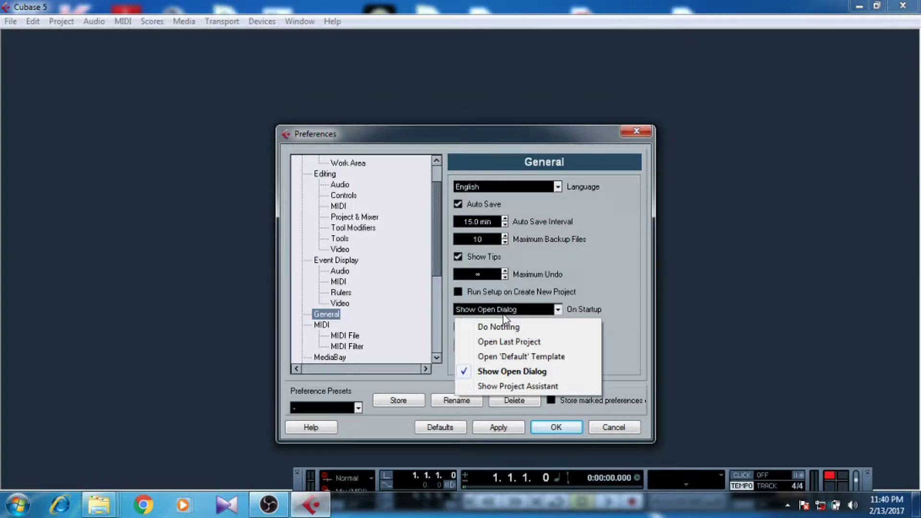
left_click(494, 328)
left_click(511, 312)
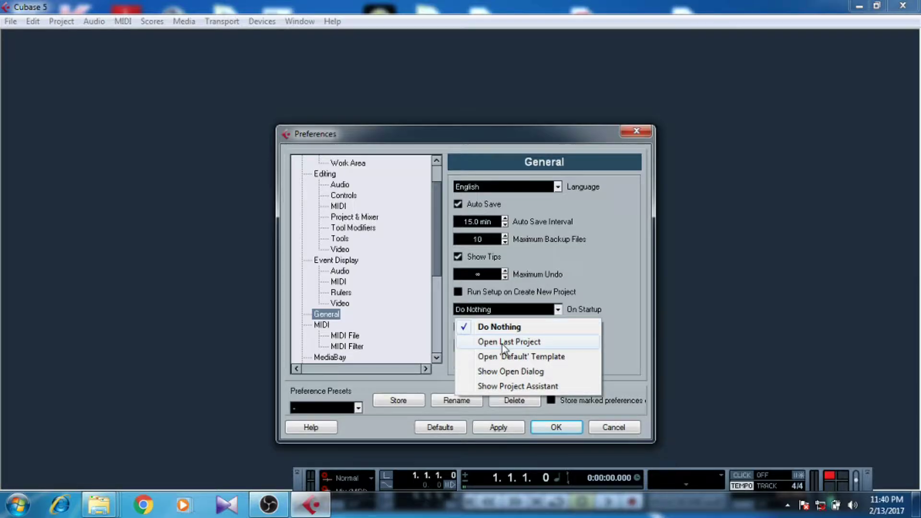
left_click(497, 342)
- Set the On Startup behaviour to Show Open Dialog and accept the preferences
left_click(510, 311)
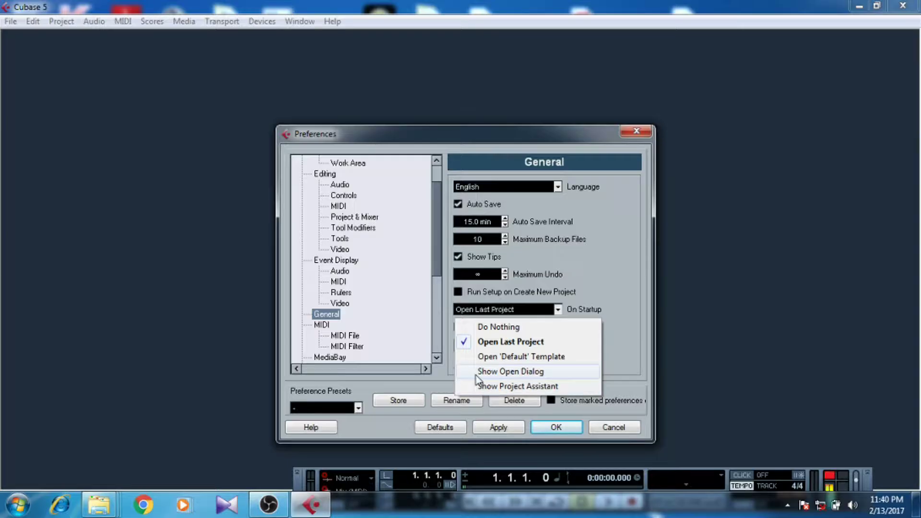
left_click(534, 375)
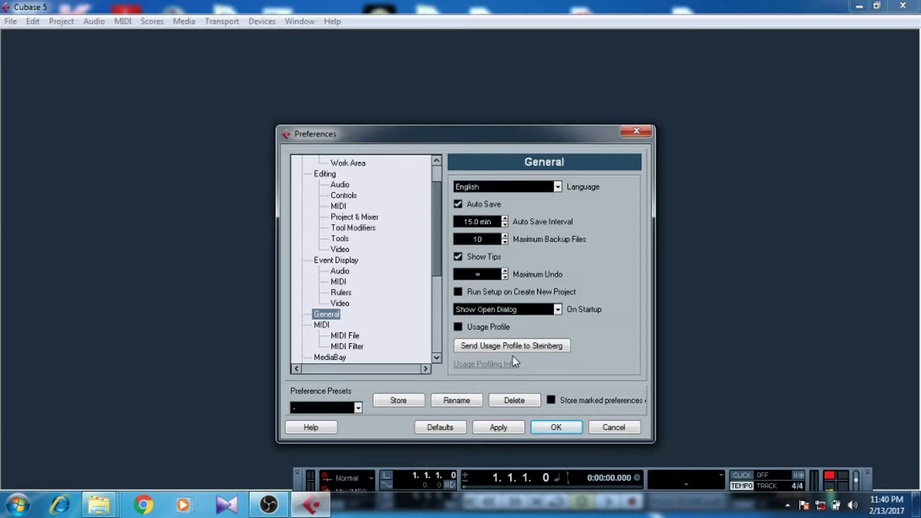
left_click(518, 310)
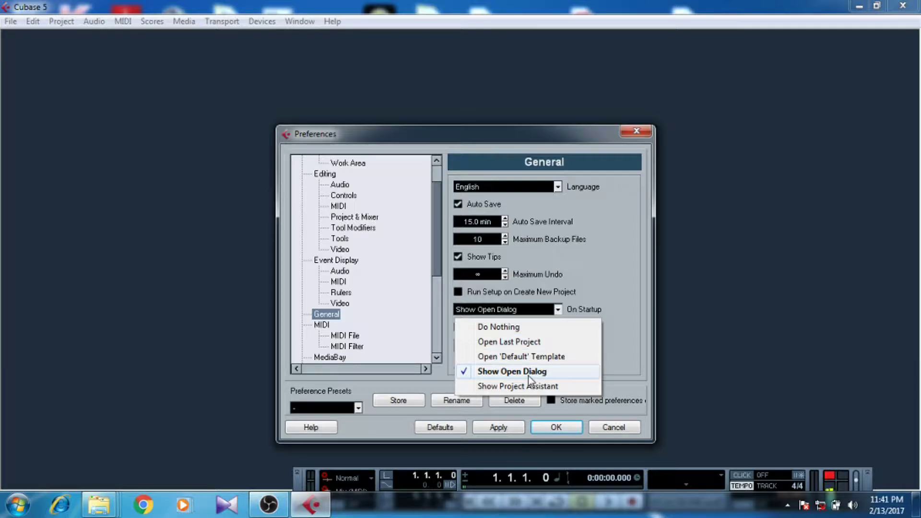
left_click(629, 348)
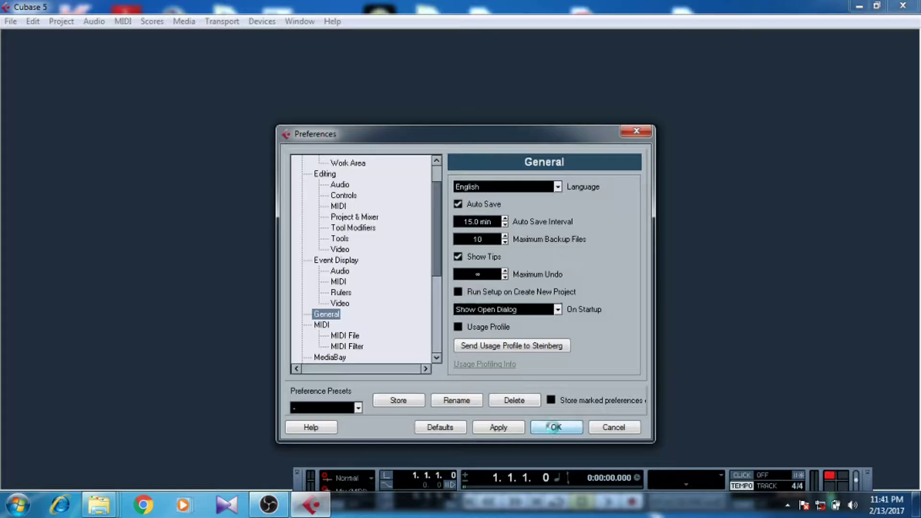
left_click(556, 428)
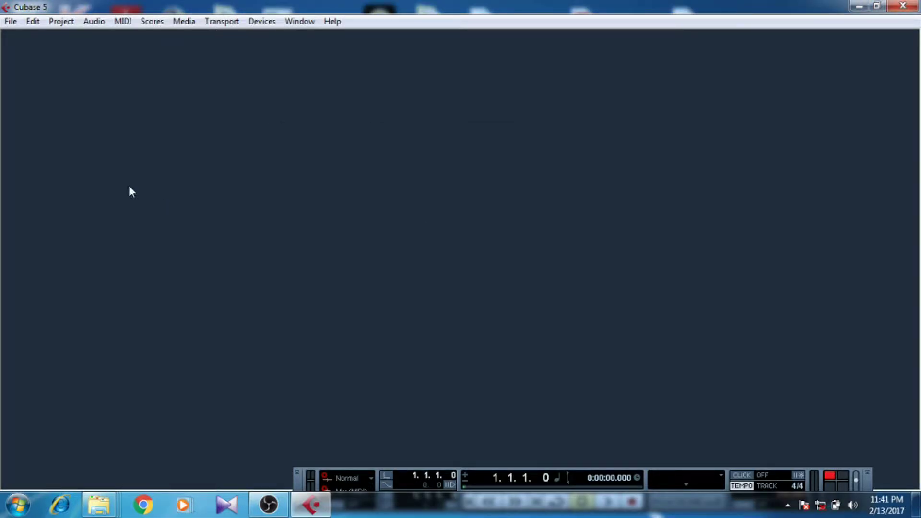
- Create a new project from the Empty template in the default location
left_click(10, 22)
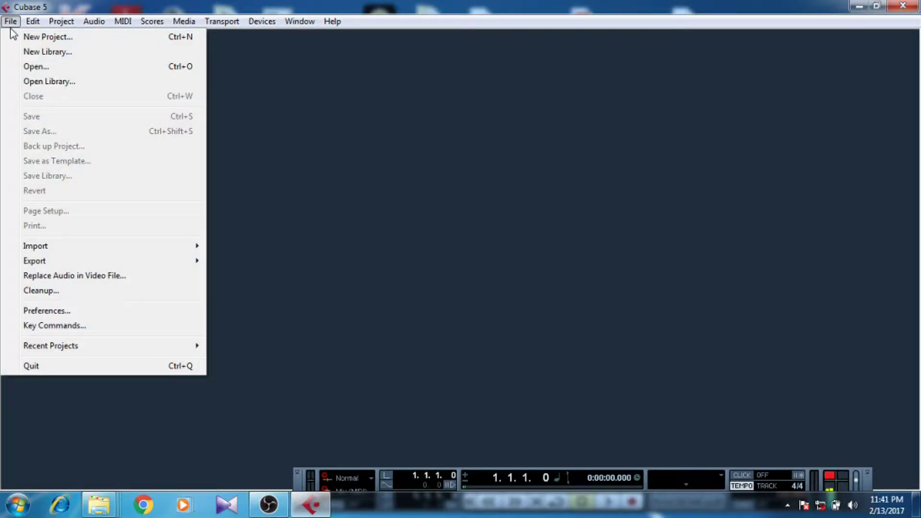
left_click(32, 40)
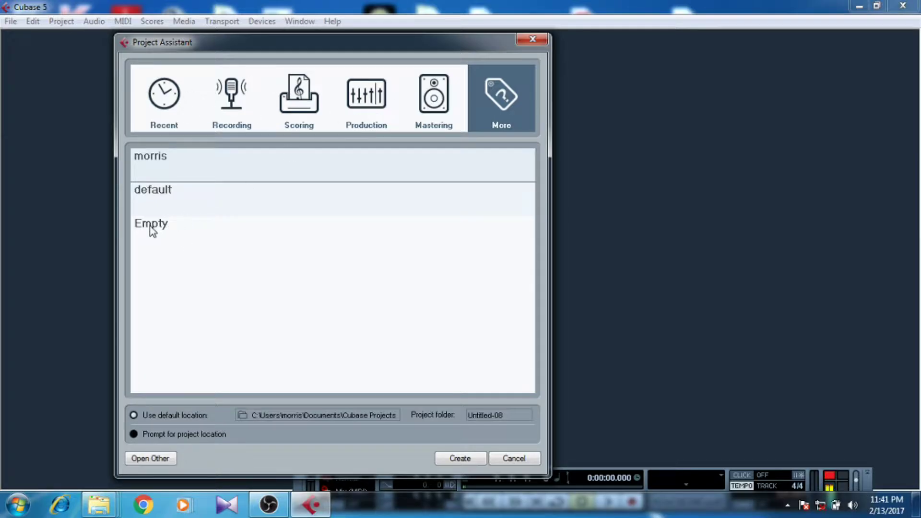
left_click(152, 230)
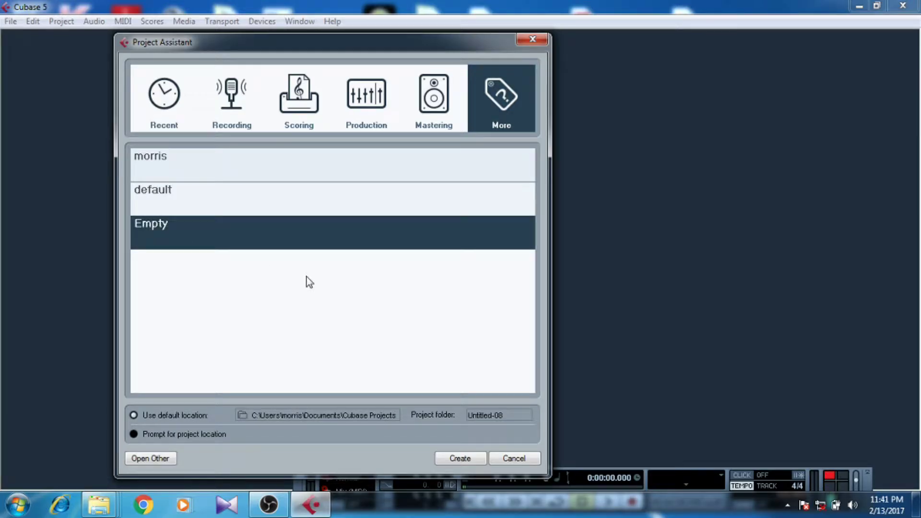
left_click(468, 459)
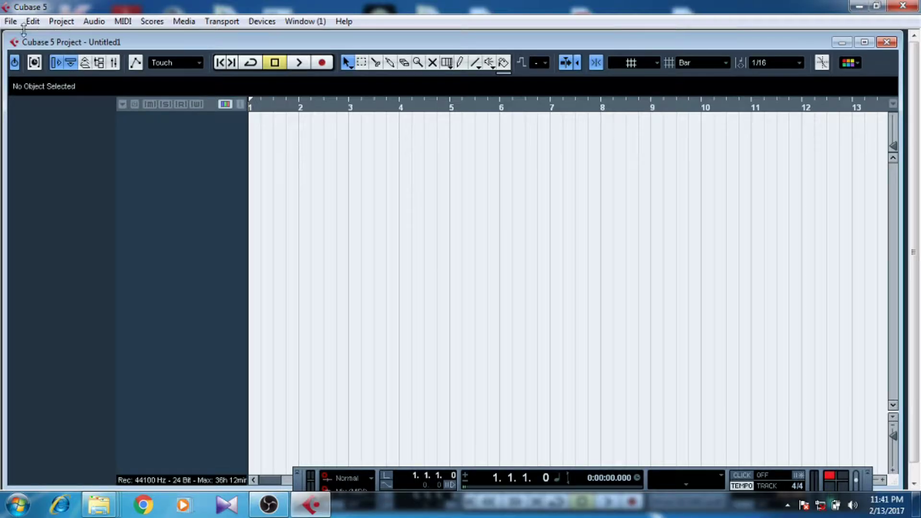
- Save the project as "my project" in the "my cubase" folder on Local Disk (D:)
left_click(10, 22)
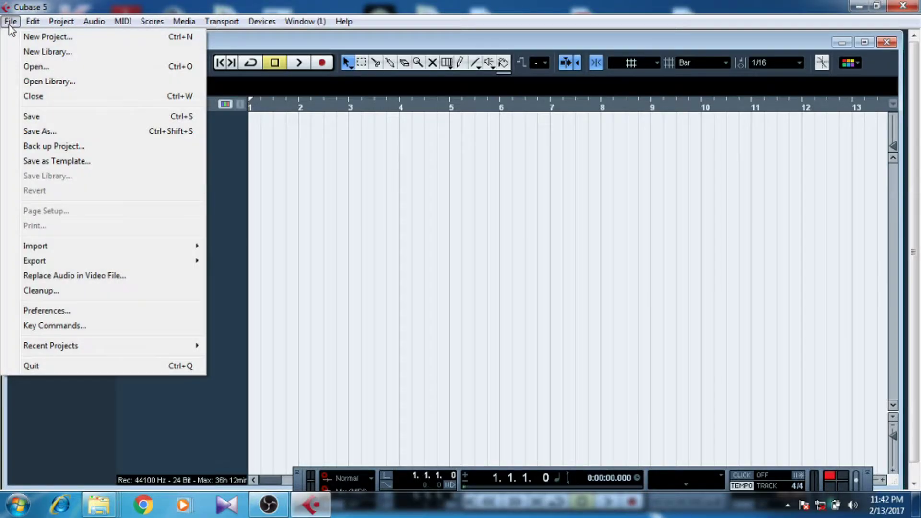
left_click(51, 135)
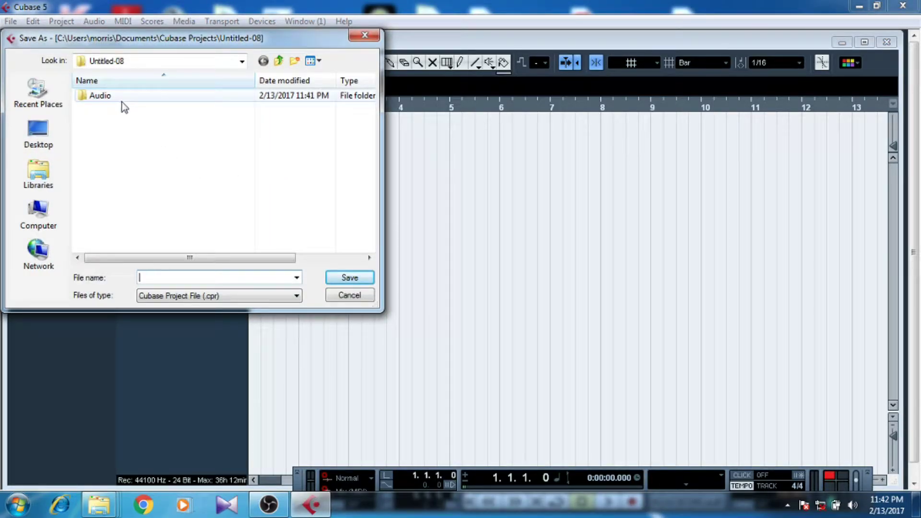
left_click(242, 63)
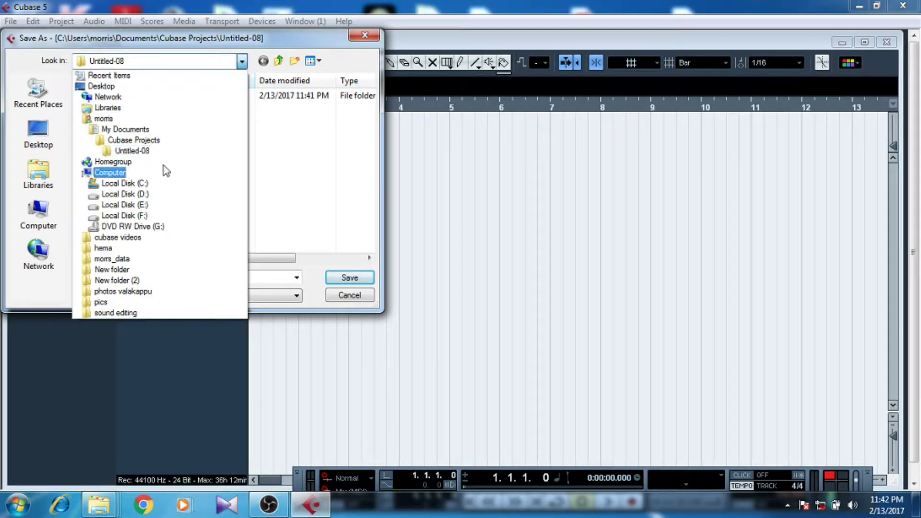
left_click(139, 188)
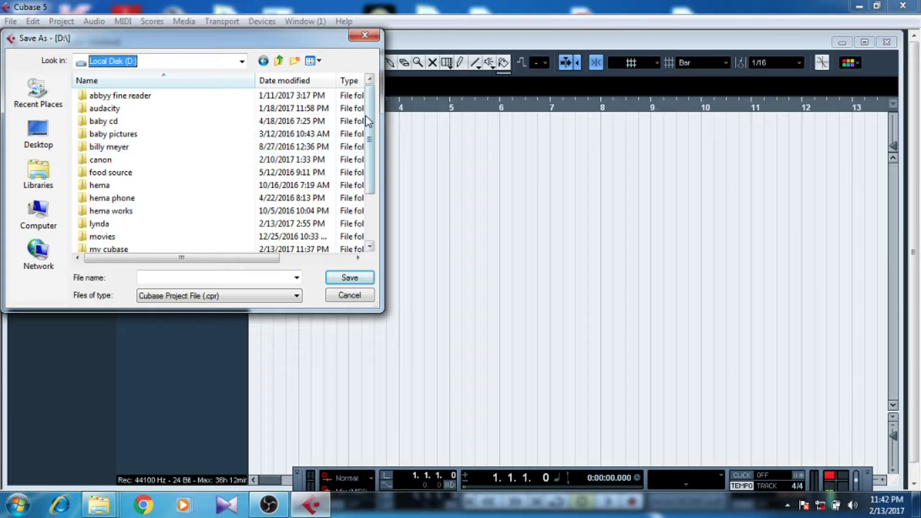
mouse_move(370, 120)
left_mouse_down()
mouse_move(363, 163)
mouse_move(389, 119)
mouse_move(374, 169)
mouse_move(381, 120)
left_mouse_up()
left_click(110, 126)
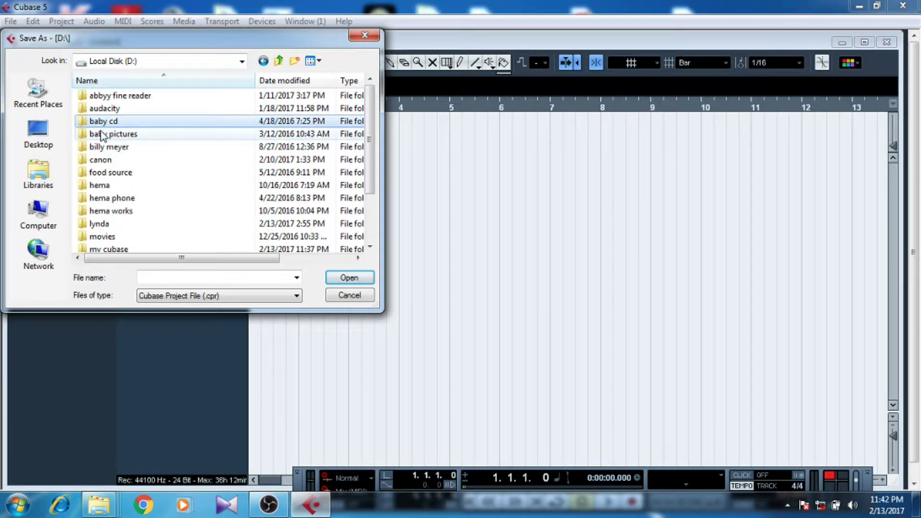
key("m")
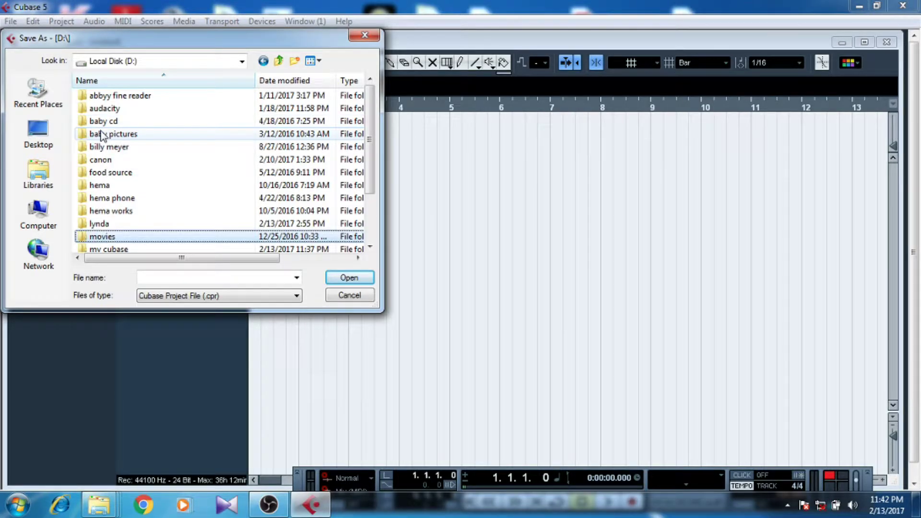
double_click(120, 252)
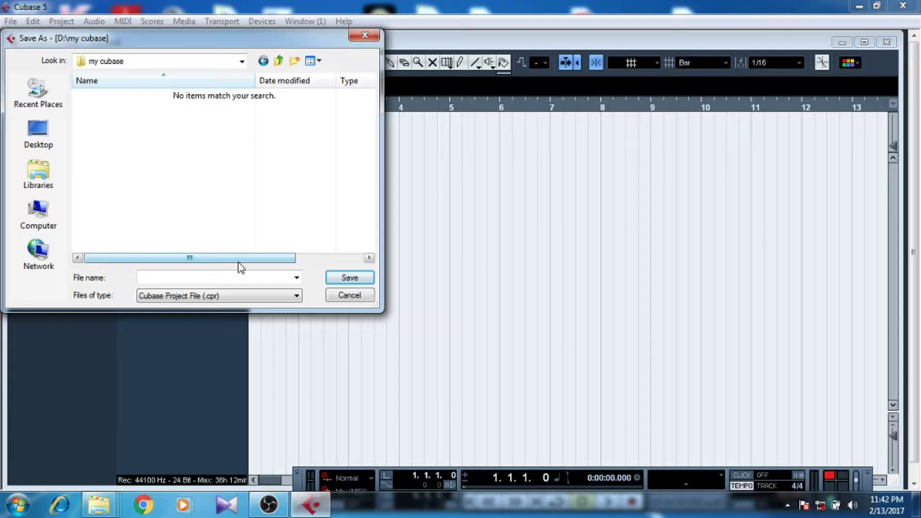
left_click(243, 278)
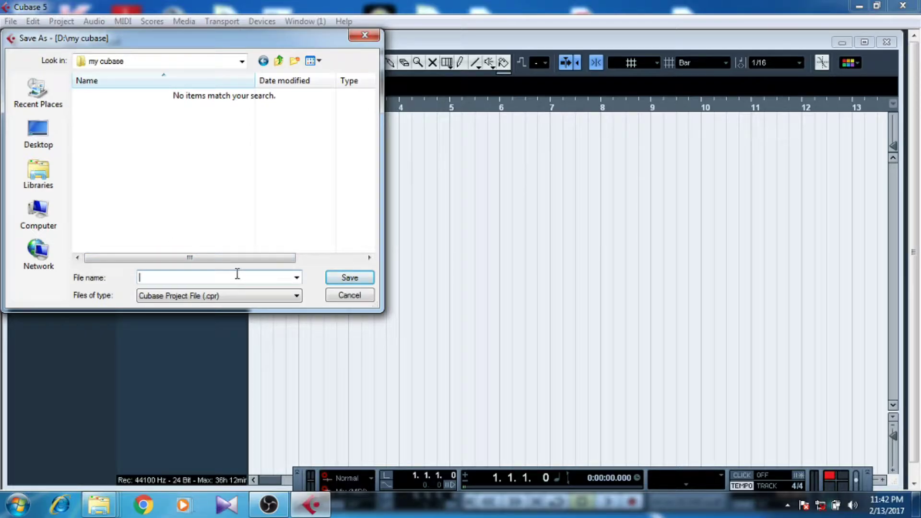
type("my project")
key("Return")
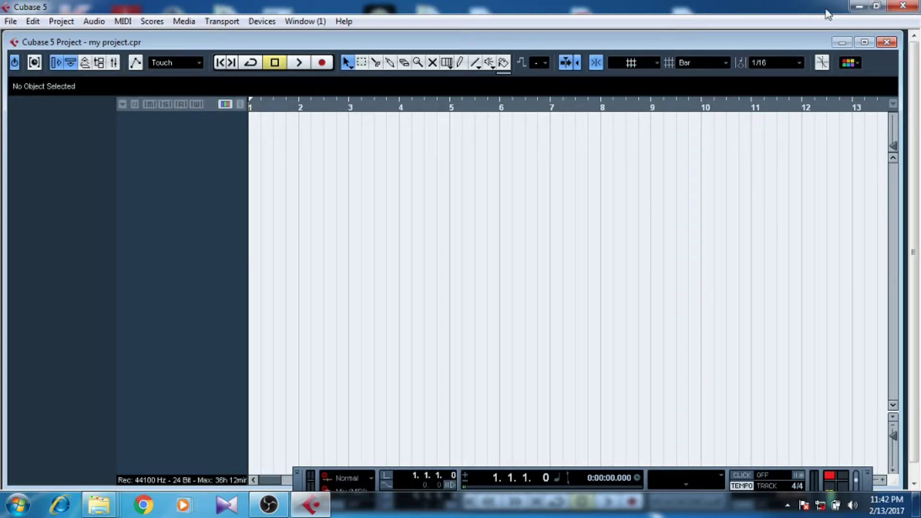
- Switch to Windows Explorer and open the "my cubase" folder on Local Disk (D:) to check the saved project file
left_click(867, 7)
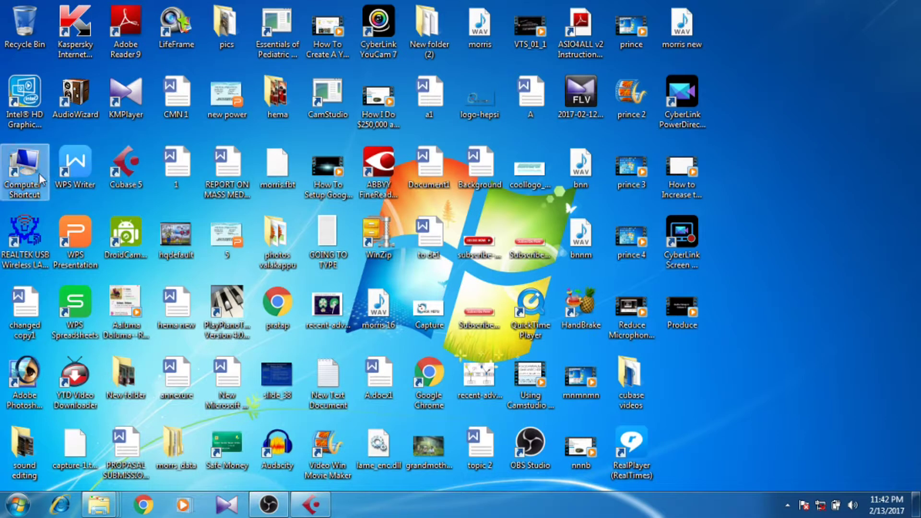
double_click(26, 172)
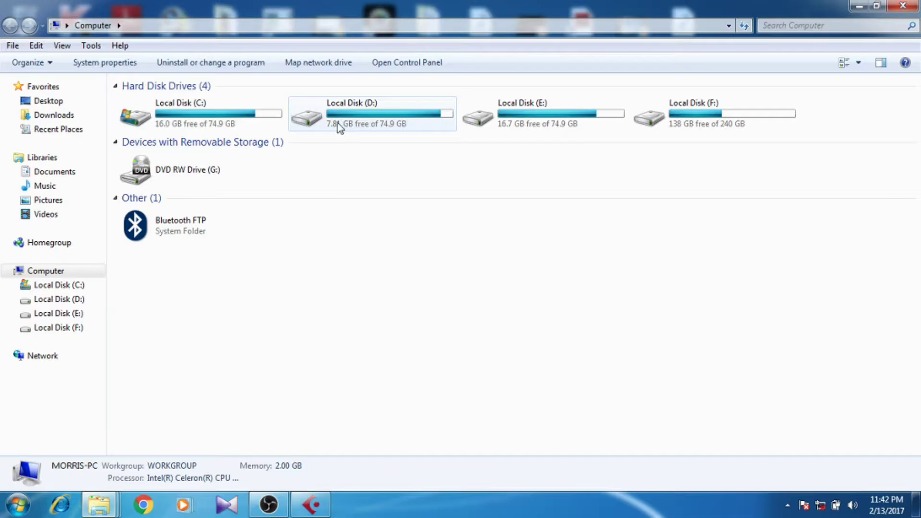
double_click(338, 124)
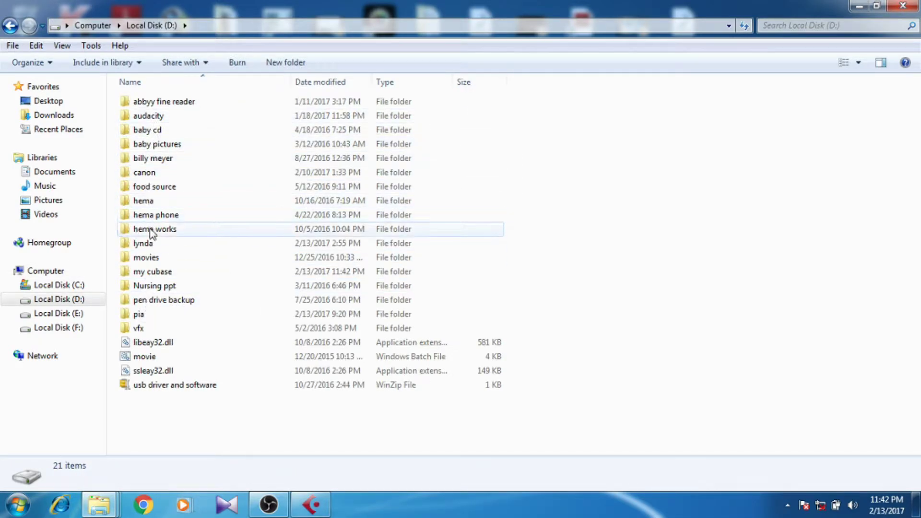
double_click(156, 271)
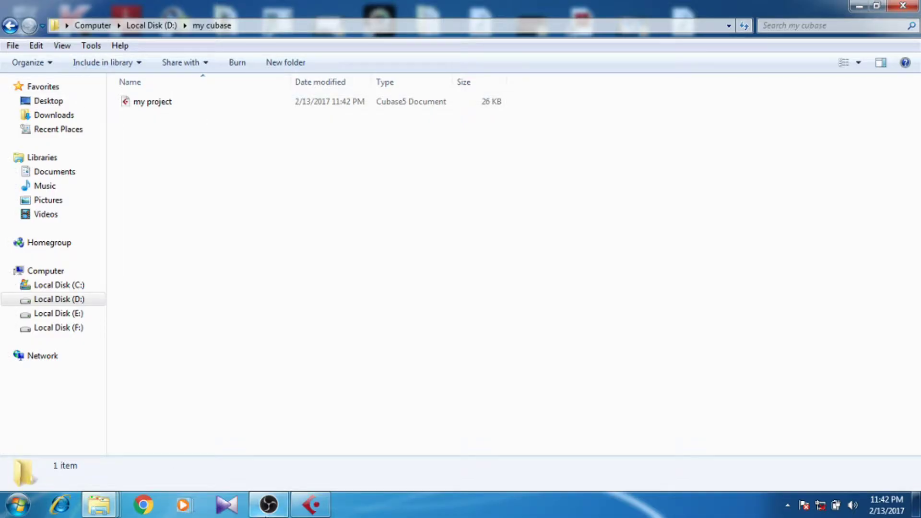
- Switch from Windows Explorer back to the "my project" project in Cubase 5
left_click(307, 503)
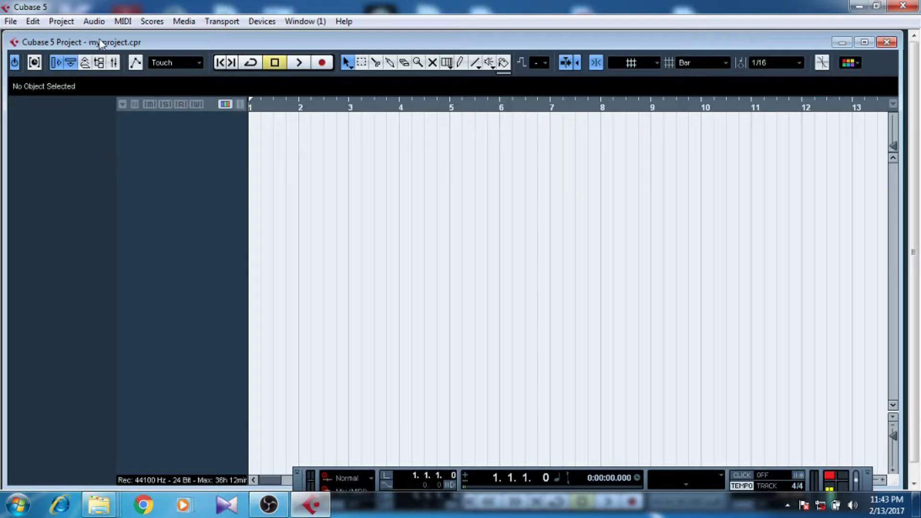
left_click(6, 23)
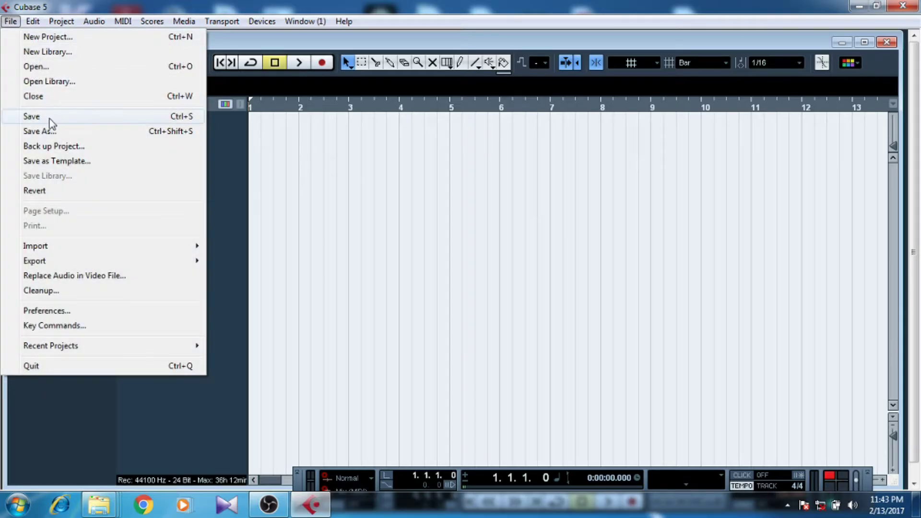
left_click(51, 130)
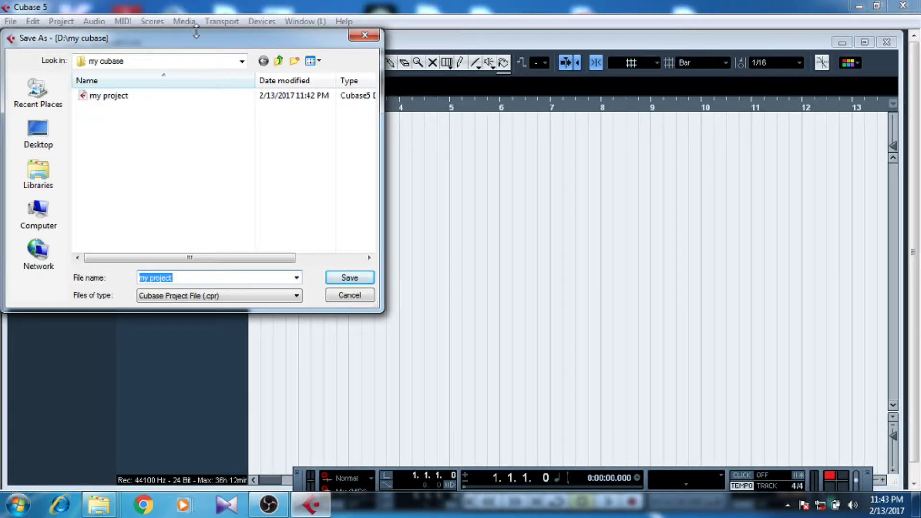
left_click_drag(200, 37, 514, 88)
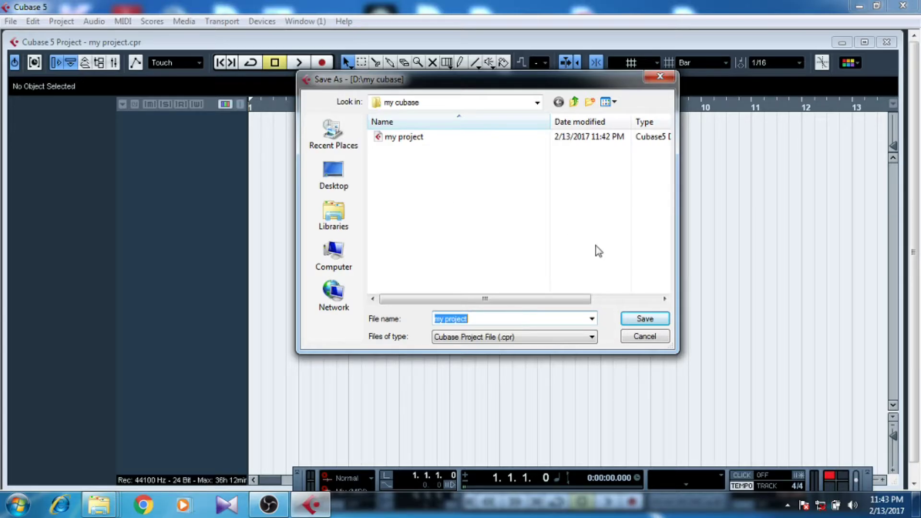
left_click(633, 321)
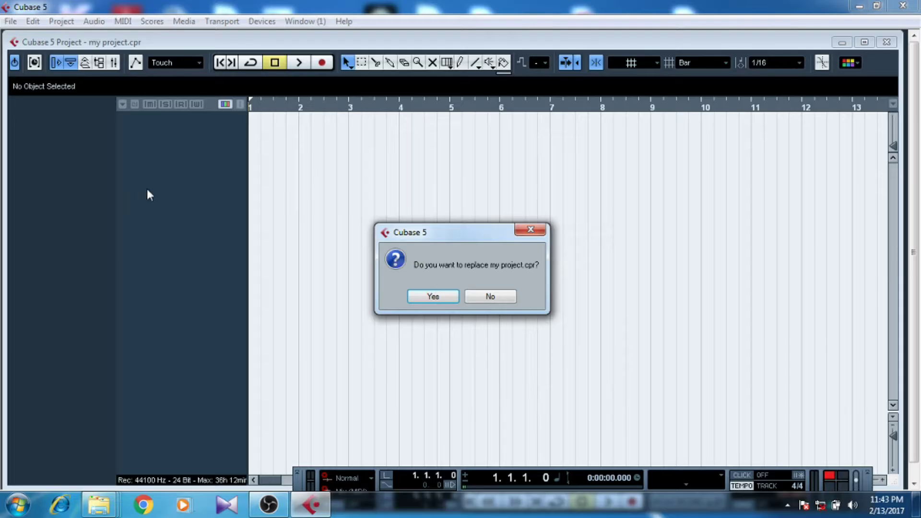
left_click(527, 231)
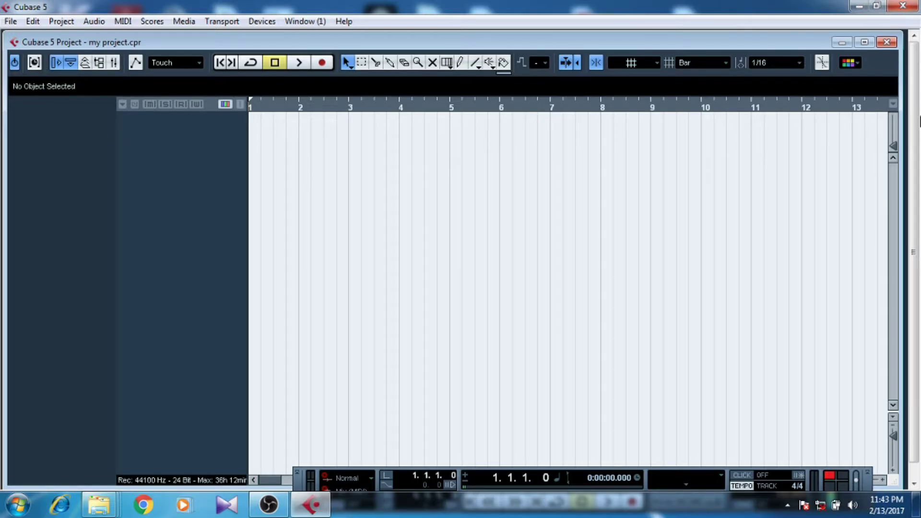
- Maximize the project window and set Maximum Backup Files to 3 in the General preferences
left_click(865, 43)
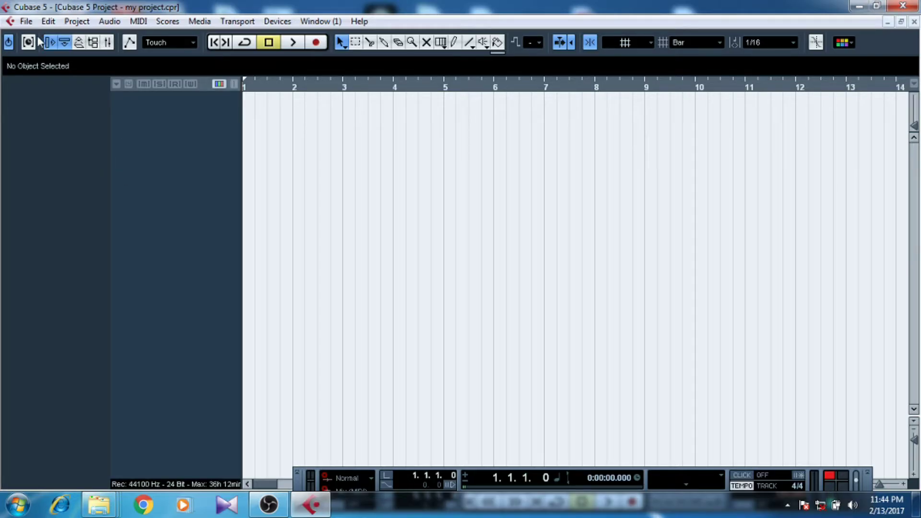
left_click(27, 22)
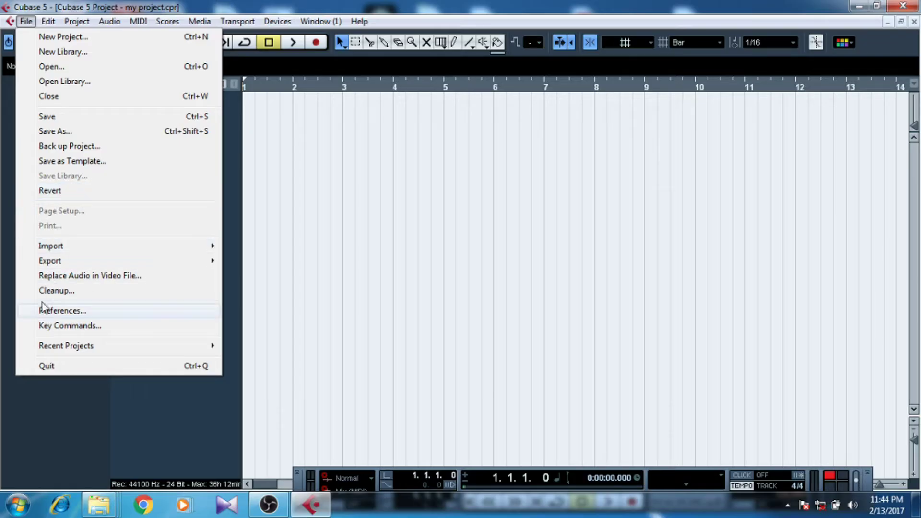
left_click(61, 312)
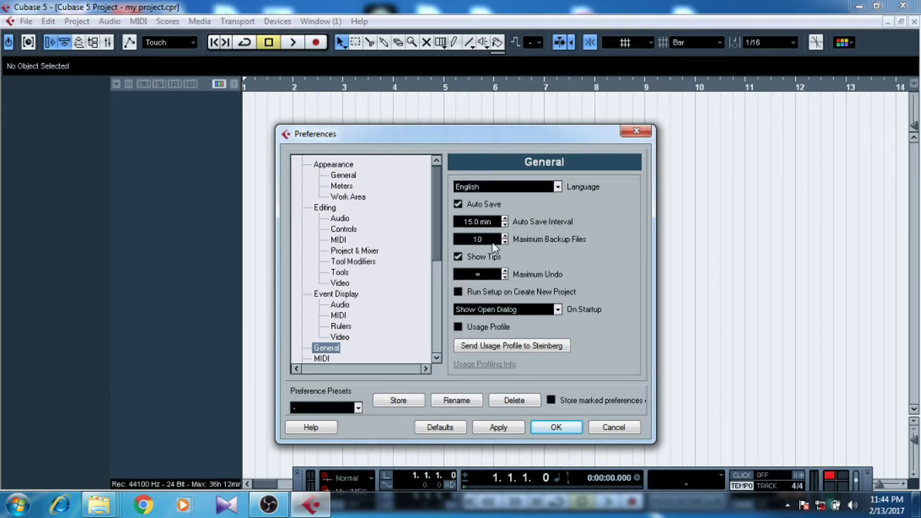
left_click(504, 242)
left_click(504, 243)
left_click(505, 242)
left_click(505, 242)
left_click(505, 242)
left_click(504, 242)
left_click(504, 242)
- Set the Auto Save Interval to 10.0 min and accept the preferences
left_click(505, 224)
left_click(505, 224)
left_click(505, 224)
left_click(505, 224)
left_click(506, 228)
left_click(506, 227)
left_click(505, 227)
left_click(505, 226)
left_click(559, 427)
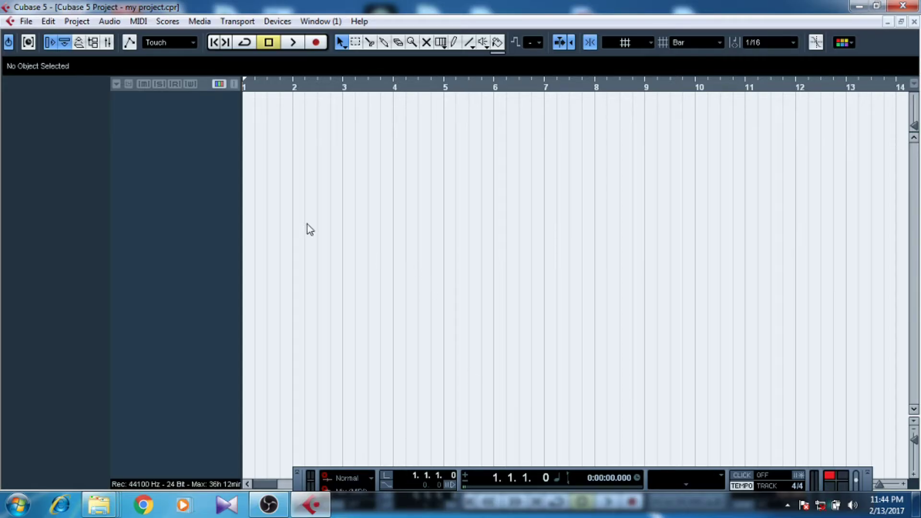
- Open the Project Setup, look through the Display Format options and select 44.100 kHz as the Sample Rate
left_click(77, 22)
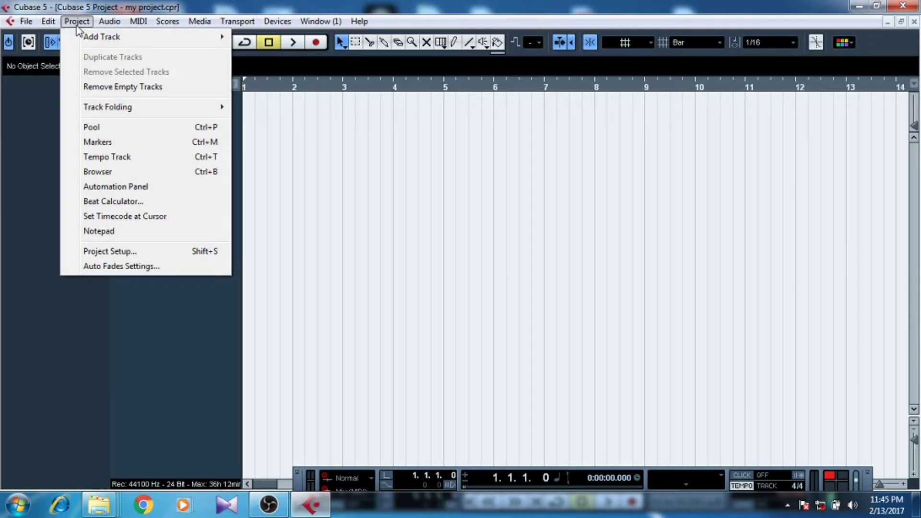
left_click(20, 176)
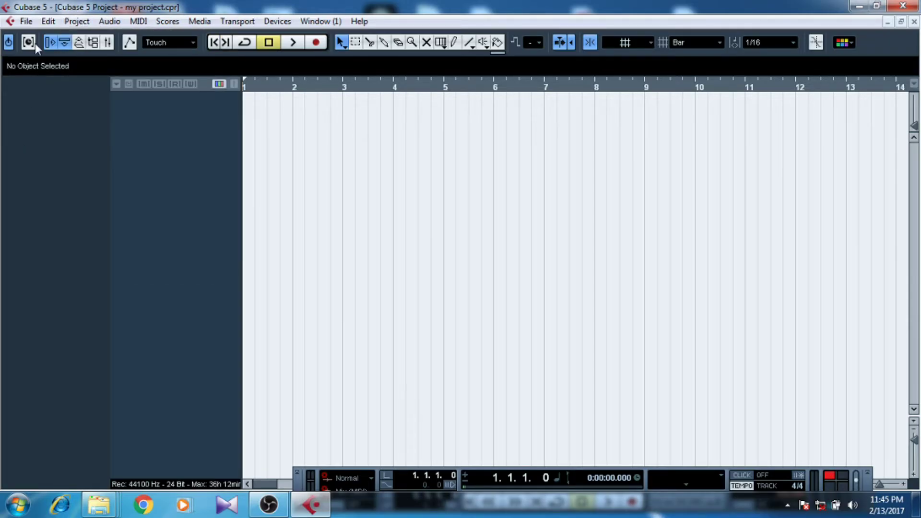
left_click(67, 22)
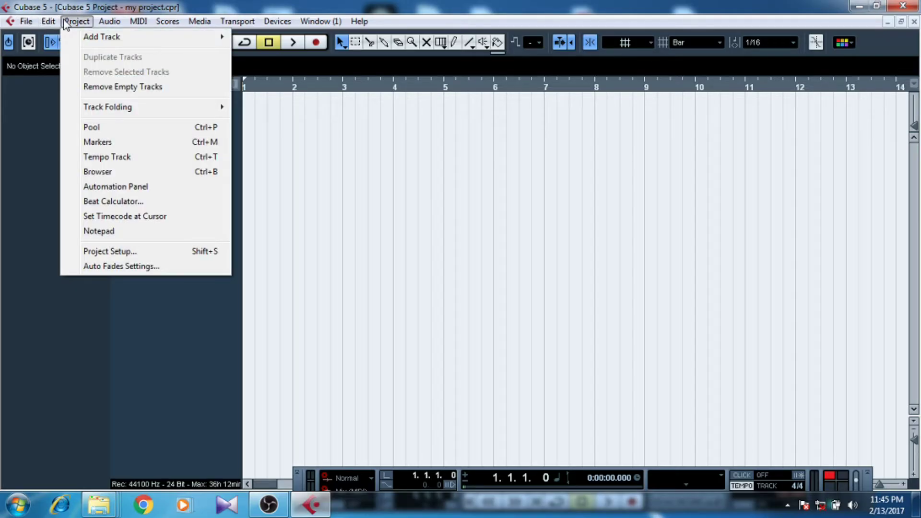
left_click(128, 251)
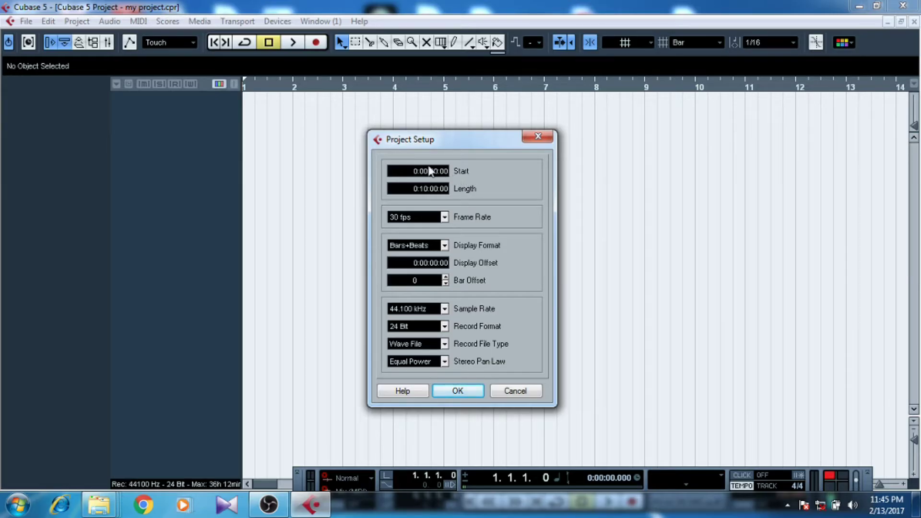
scroll(418, 187, "up", 1)
left_click(445, 246)
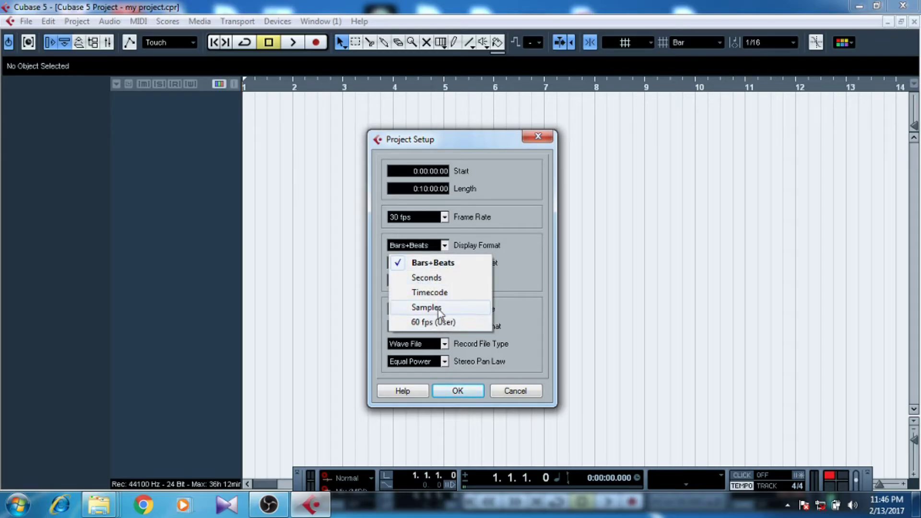
left_click(509, 263)
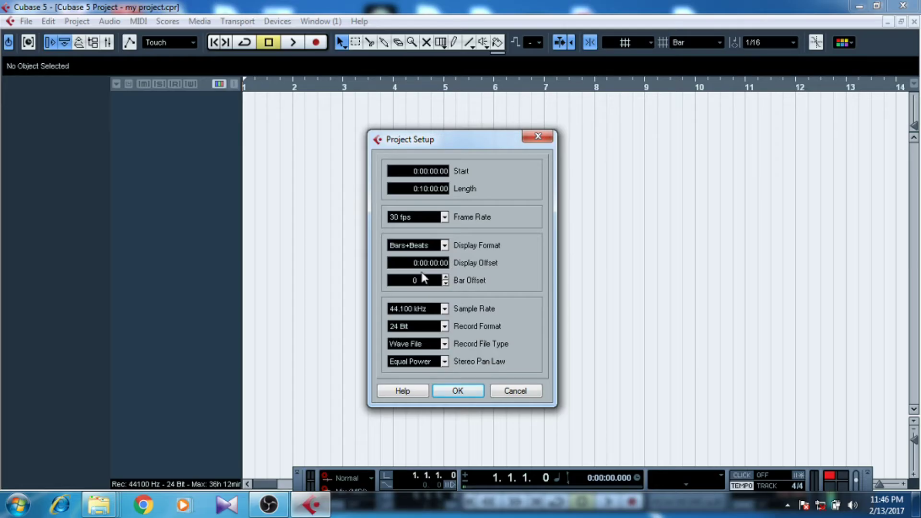
left_click(442, 310)
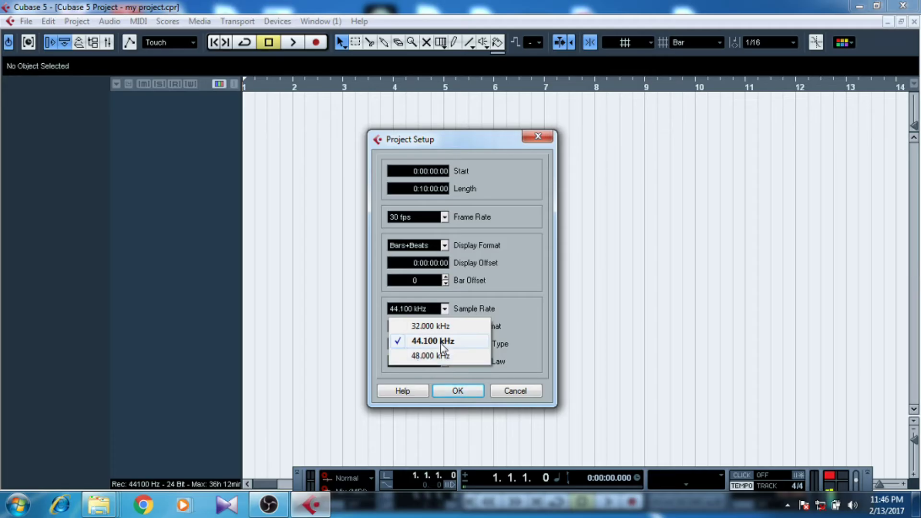
left_click(468, 342)
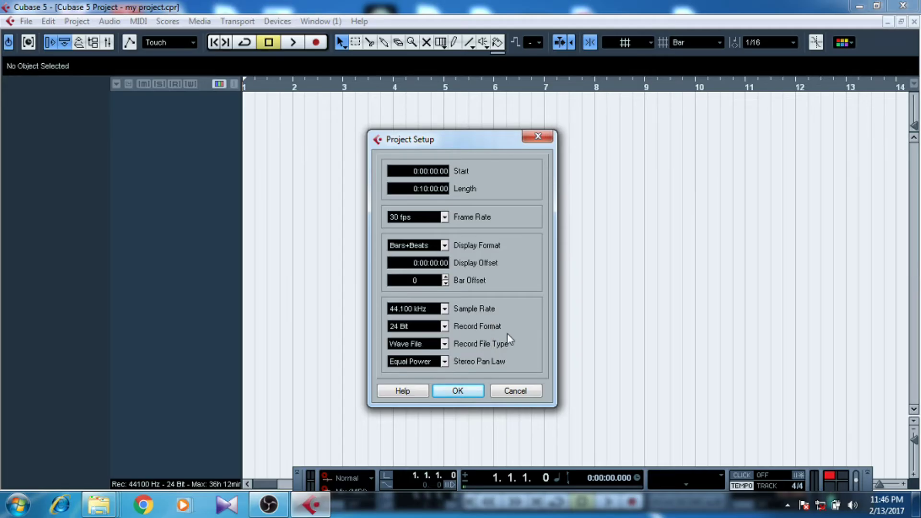
- Try Broadcast Wave File as the Record File Type, set it to Wave File and accept the Project Setup
left_click(415, 330)
left_click(445, 344)
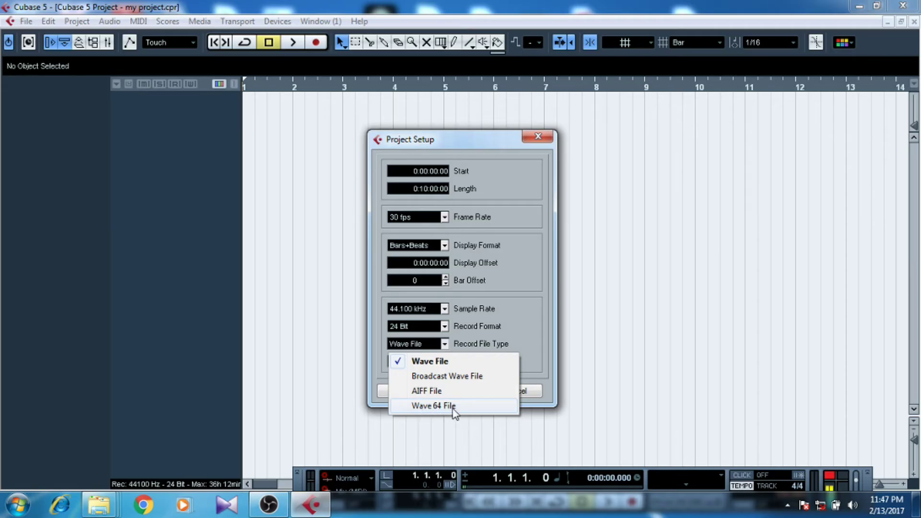
left_click(430, 379)
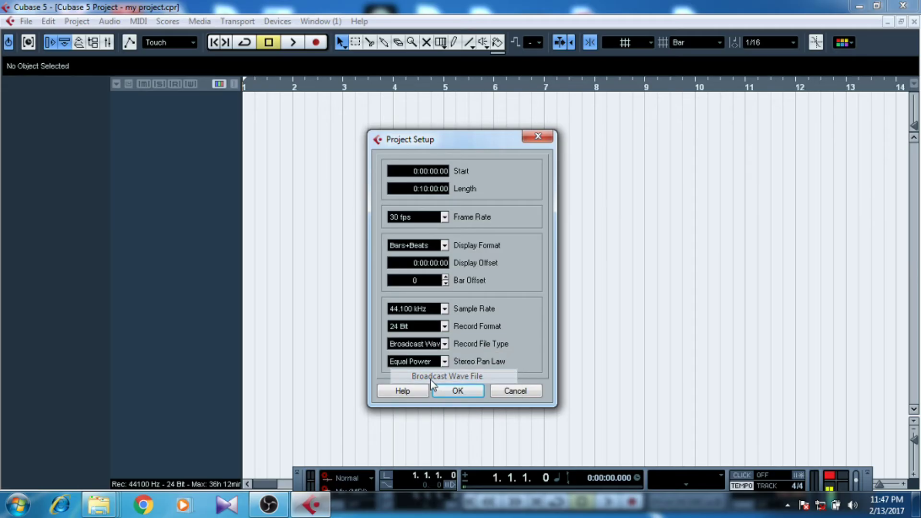
left_click(450, 345)
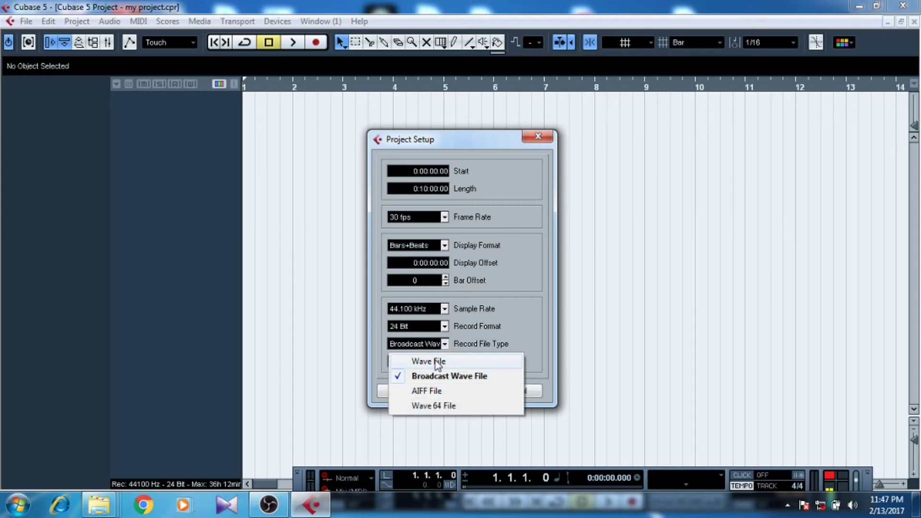
left_click(426, 360)
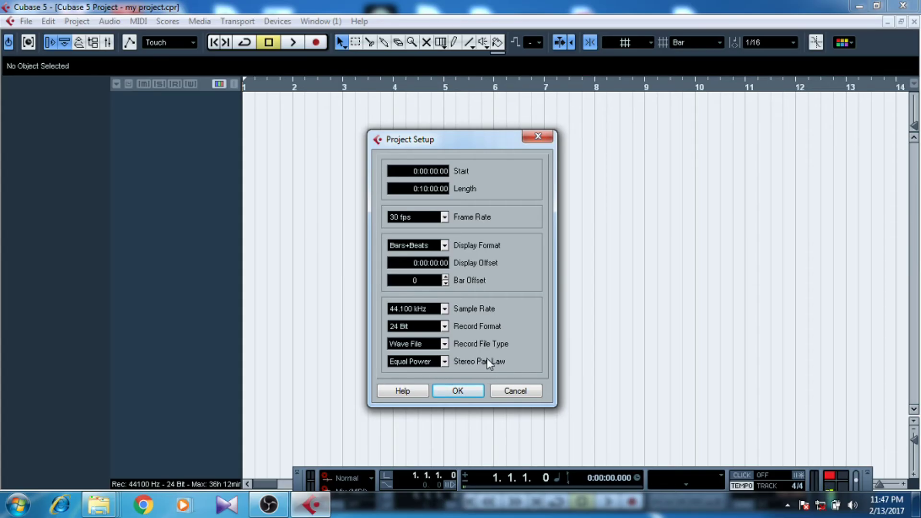
left_click(460, 391)
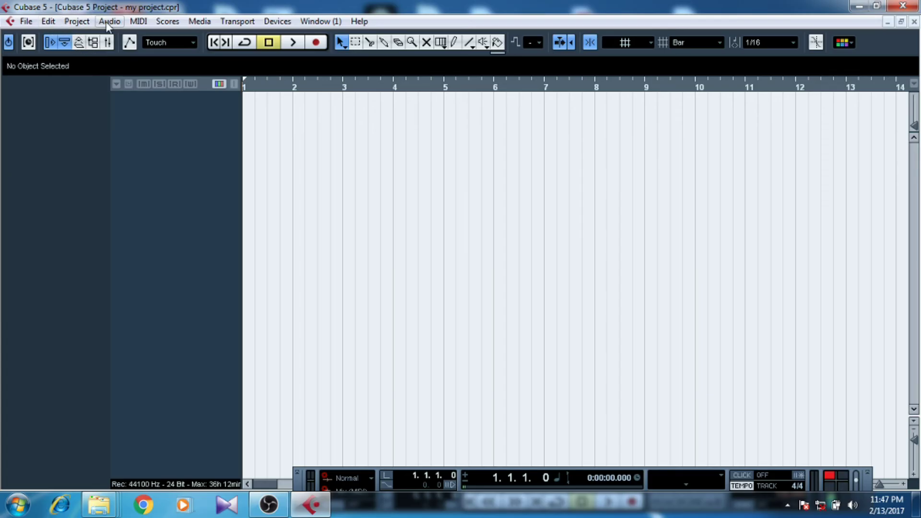
- Reopen the General preferences to check the auto save and backup settings, and close them
left_click(82, 22)
left_click(26, 21)
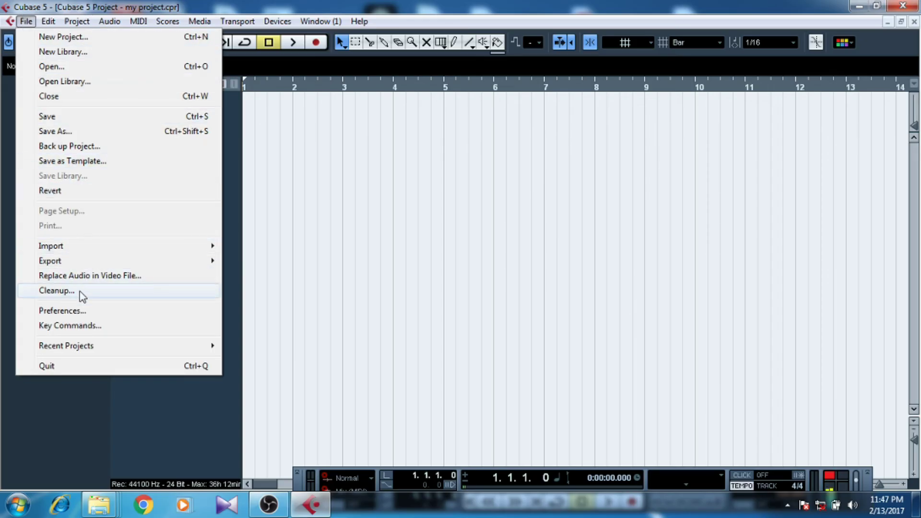
left_click(85, 312)
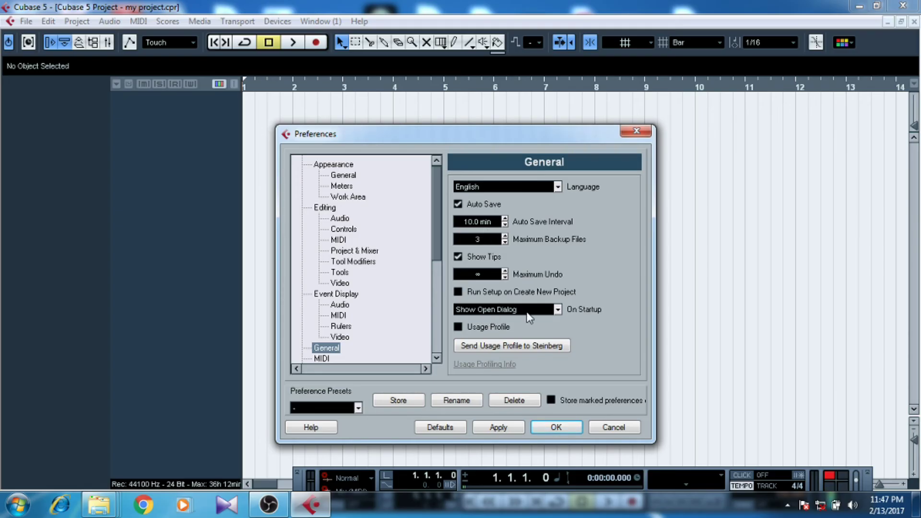
left_click(567, 426)
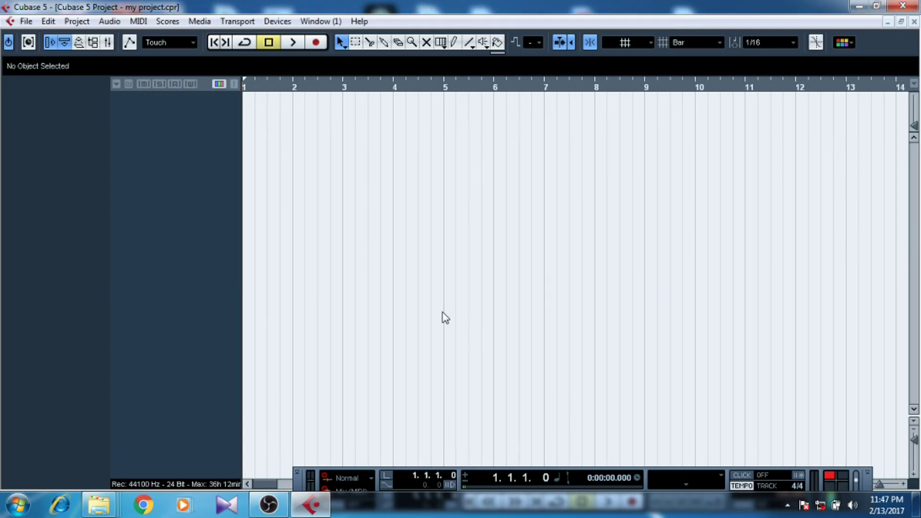